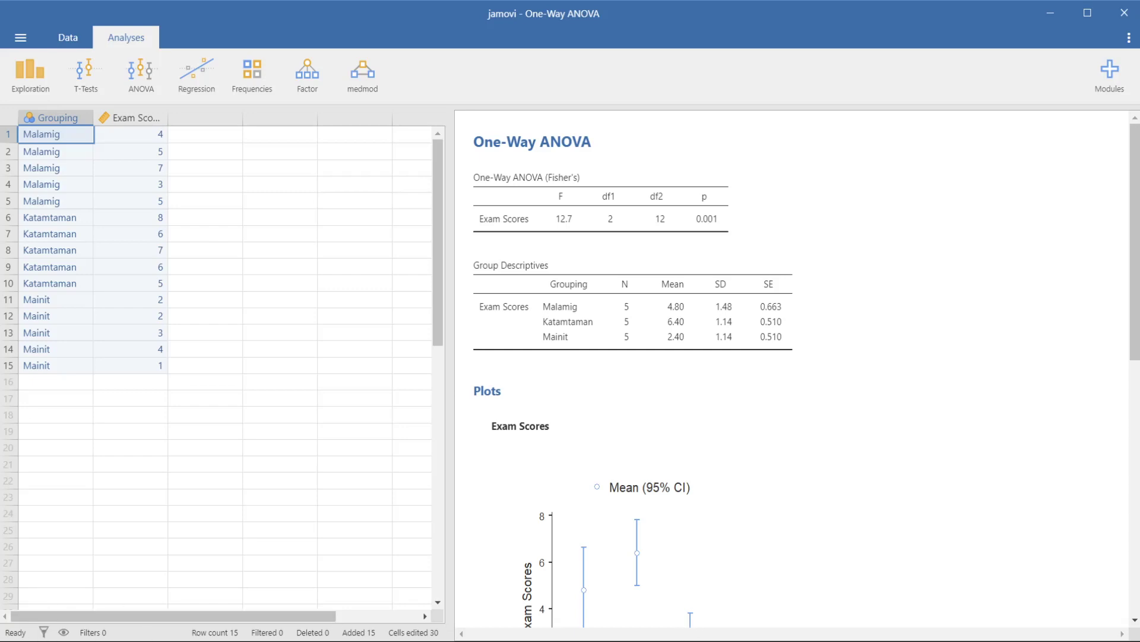
- Open the export options for the One-Way ANOVA file and check the available export formats
{"action": "left_click", "coordinate": [231, 588]}
{"action": "left_click", "coordinate": [21, 37]}
{"action": "left_click", "coordinate": [52, 269]}
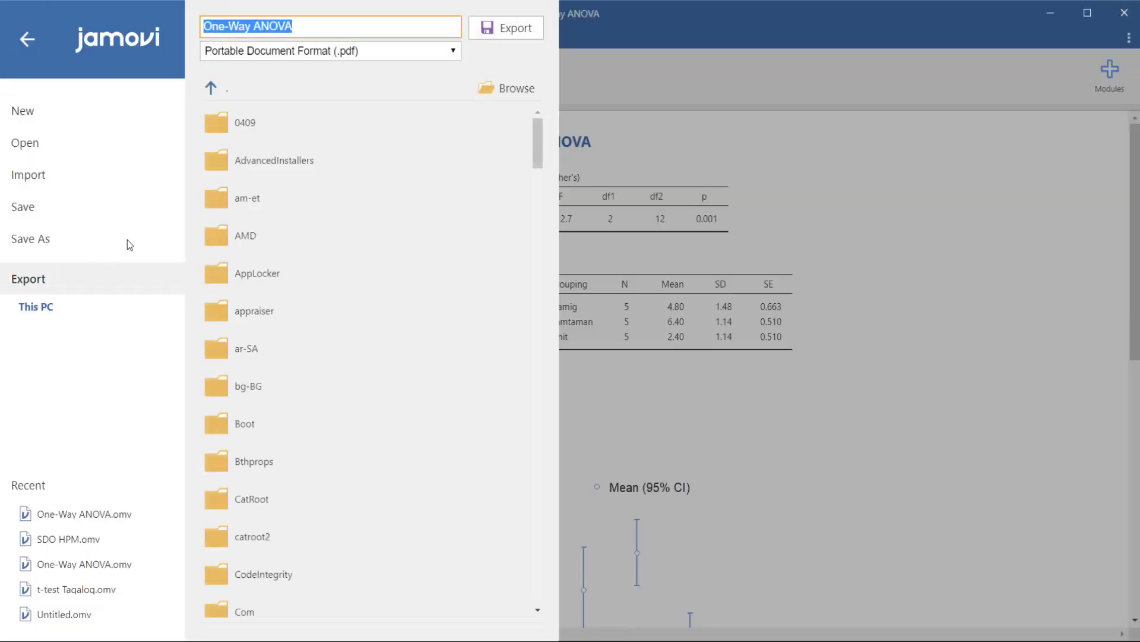
{"action": "left_click", "coordinate": [341, 56]}
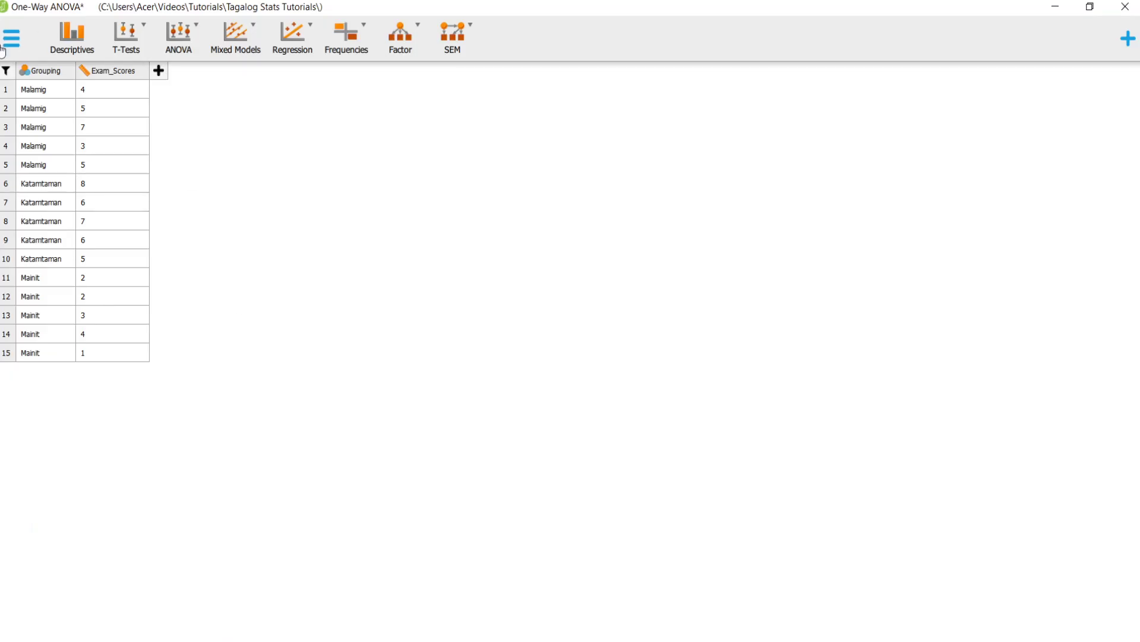
{"action": "left_click", "coordinate": [7, 42]}
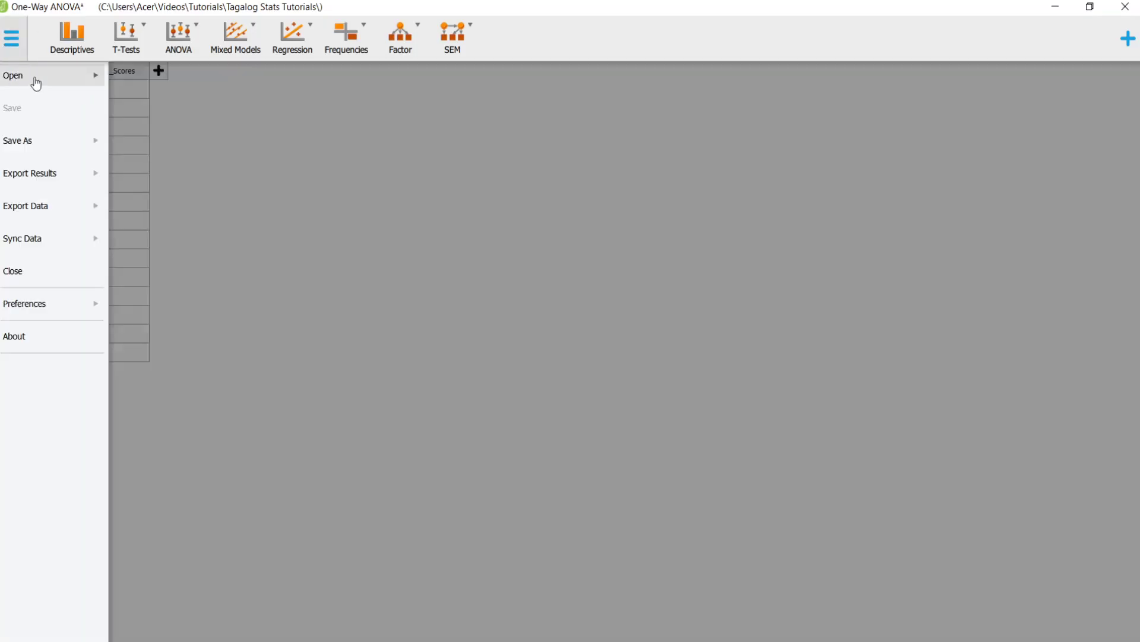
{"action": "left_click", "coordinate": [35, 82]}
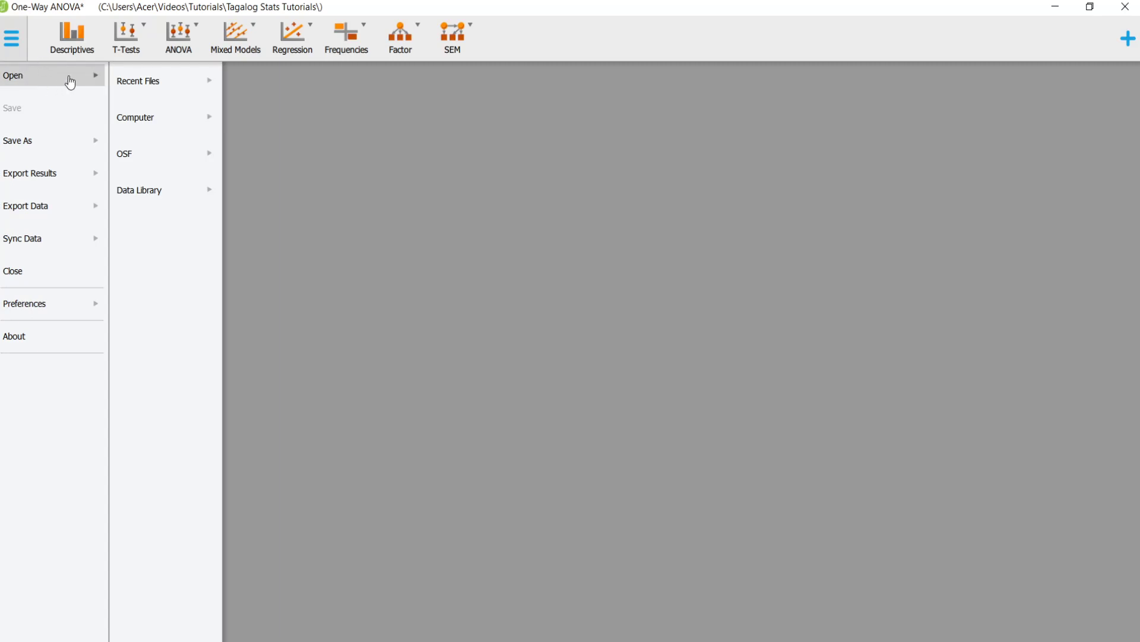
{"action": "left_click", "coordinate": [365, 212]}
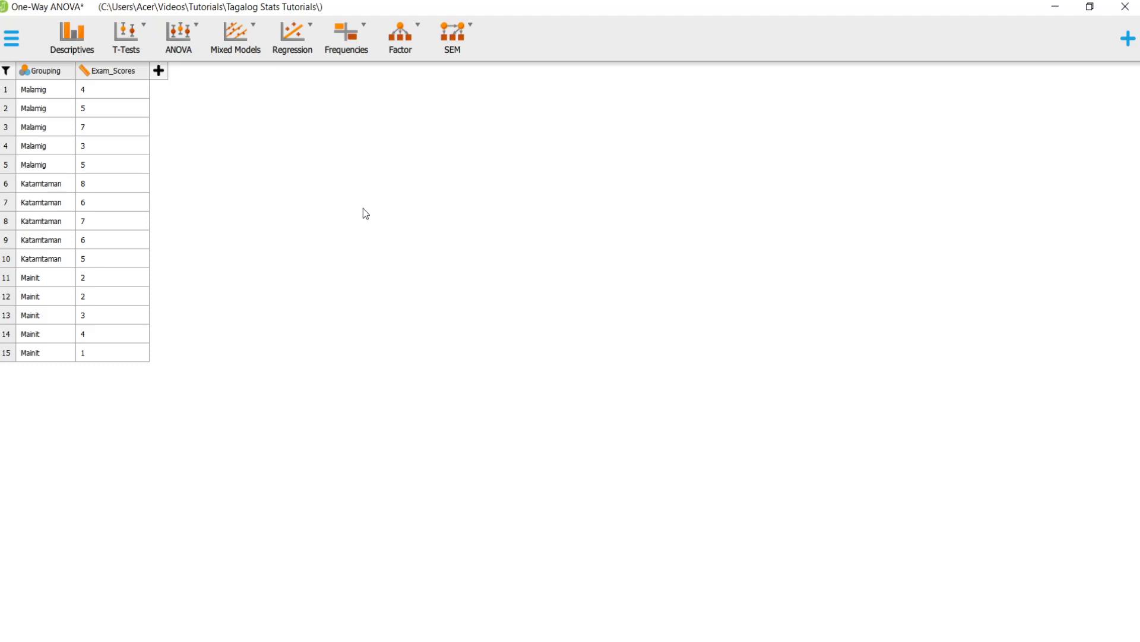
- Open the value labels of the Grouping variable and clear the label of value 1
{"action": "left_click", "coordinate": [48, 72]}
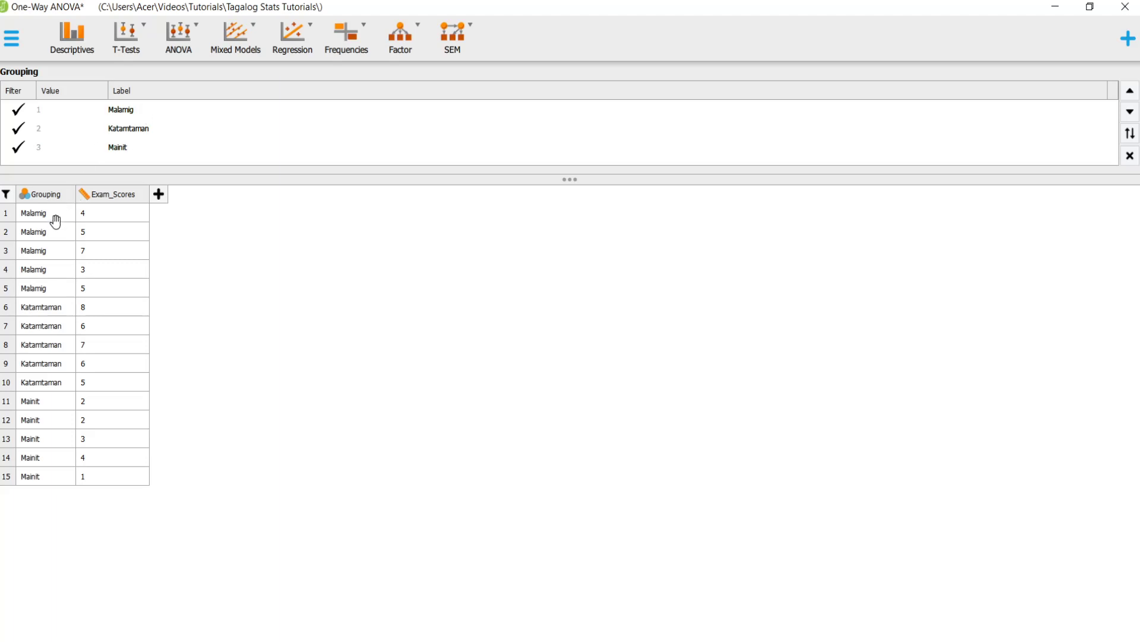
{"action": "double_click", "coordinate": [132, 112]}
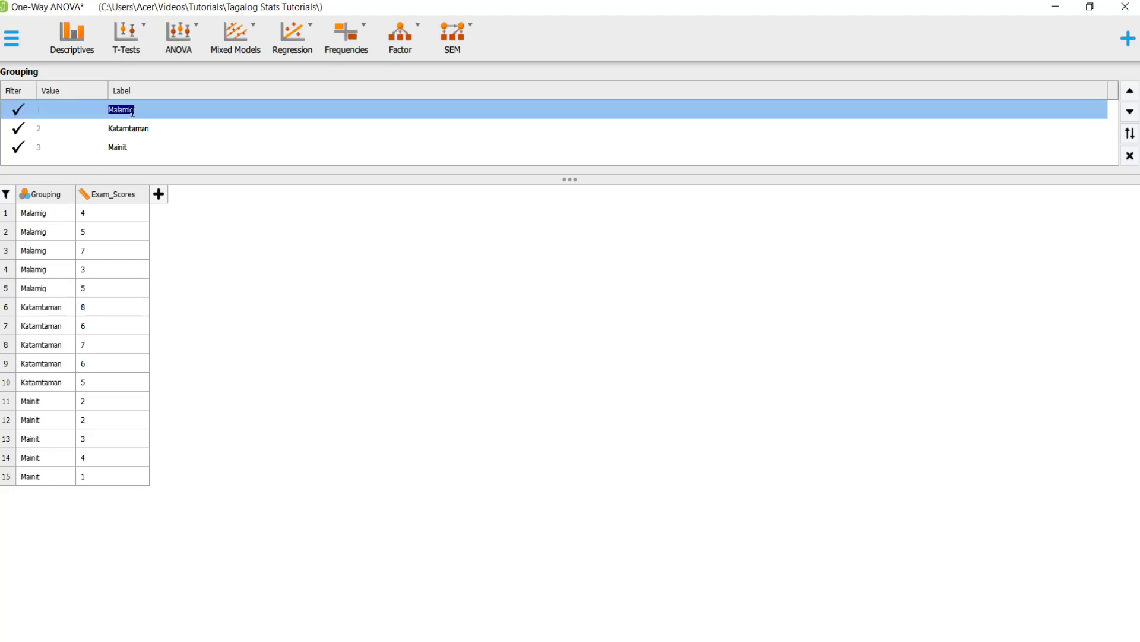
{"action": "left_click", "coordinate": [132, 112]}
{"action": "double_click", "coordinate": [119, 110]}
{"action": "key", "text": "BackSpace"}
{"action": "left_click", "coordinate": [57, 195]}
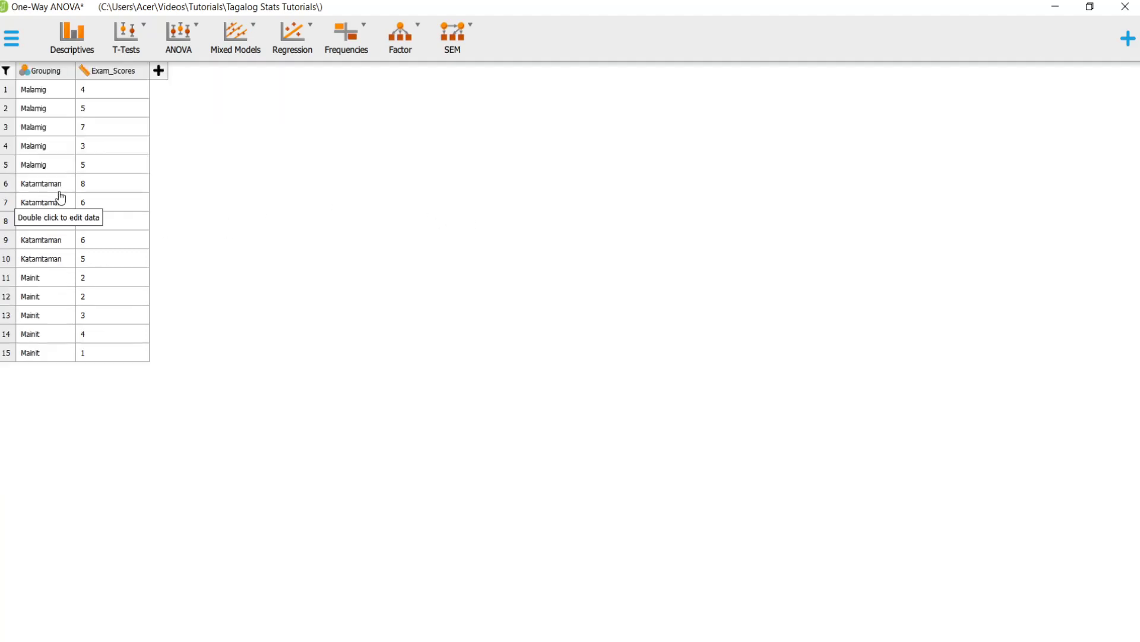
- Reopen the Grouping variable's value labels and set the label of value 1 to Malamig
{"action": "left_click", "coordinate": [58, 73]}
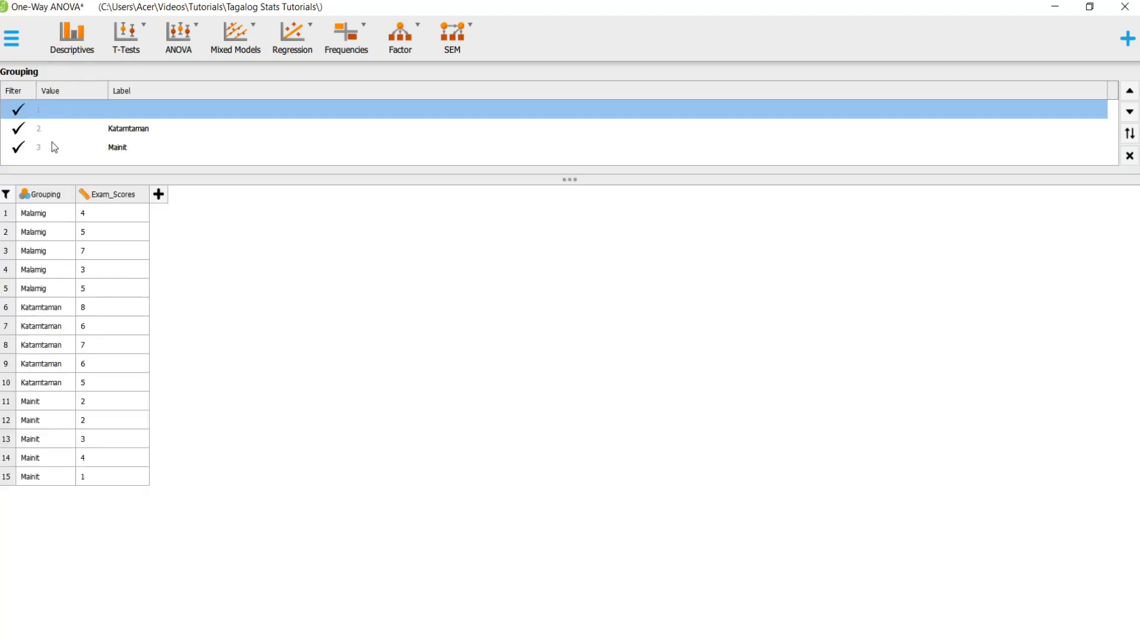
{"action": "left_click", "coordinate": [1130, 156]}
{"action": "left_click", "coordinate": [51, 74]}
{"action": "type", "text": "Malamig"}
- Run a classical ANOVA with Exam_Scores as dependent variable and Grouping as fixed factor, including the η² effect size estimate
{"action": "left_click", "coordinate": [188, 47]}
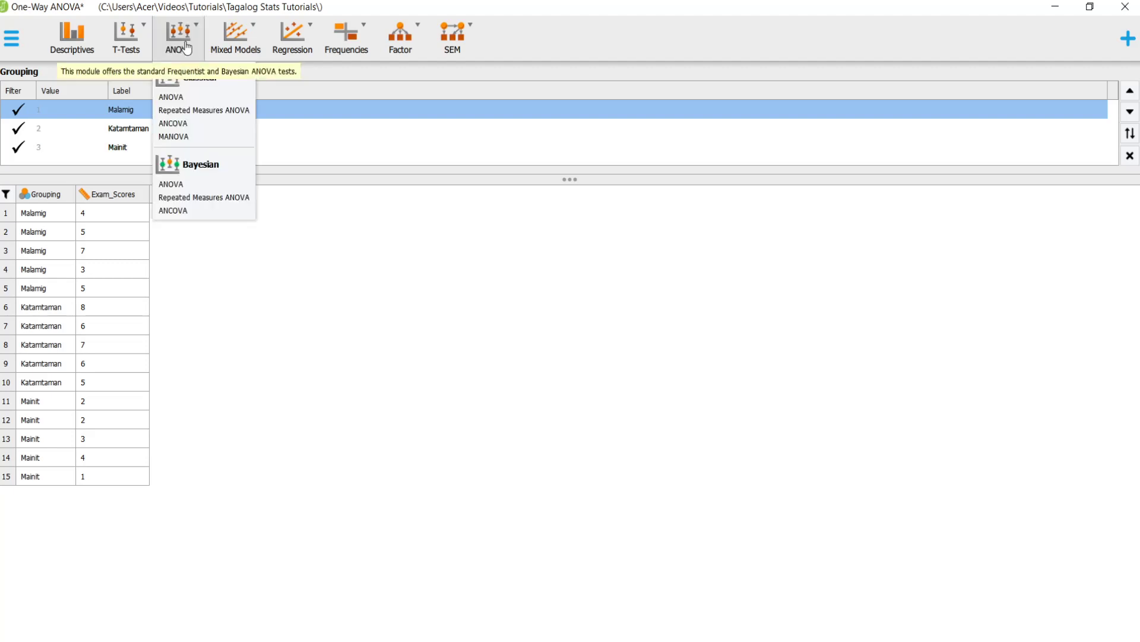
{"action": "left_click", "coordinate": [212, 97]}
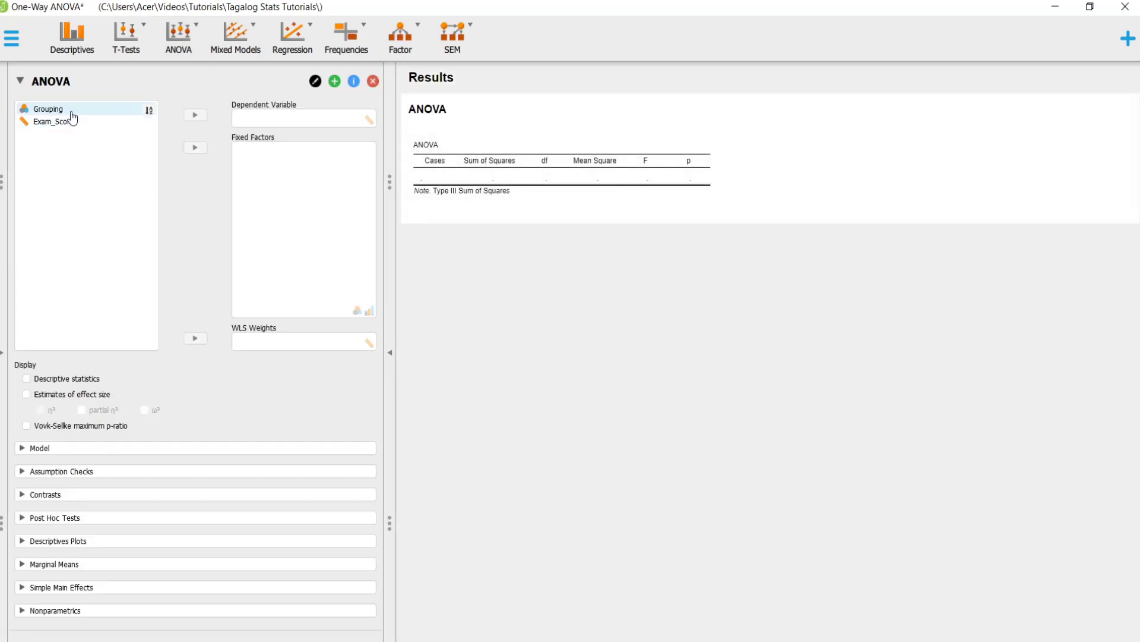
{"action": "left_click_drag", "start_coordinate": [53, 113], "coordinate": [270, 196]}
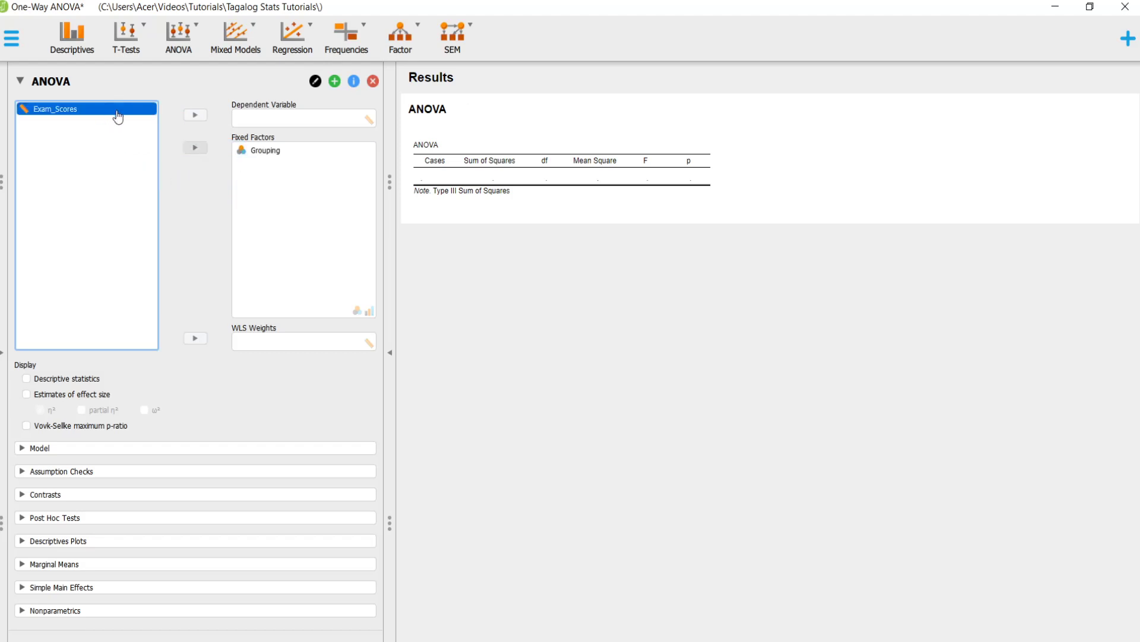
{"action": "left_click_drag", "start_coordinate": [117, 114], "coordinate": [333, 119]}
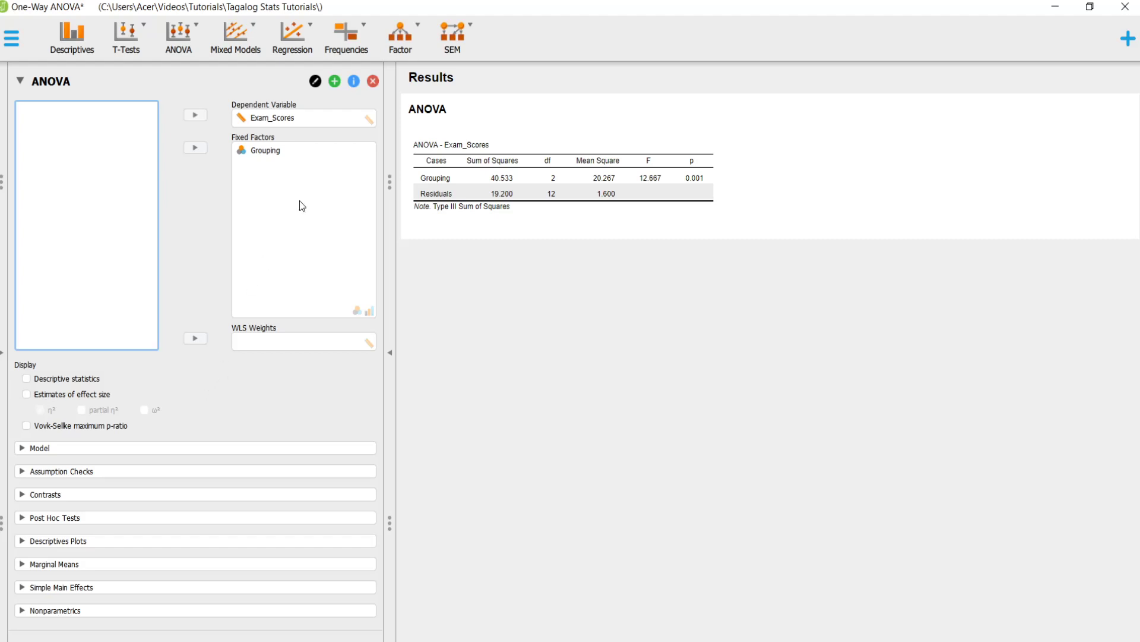
{"action": "left_click", "coordinate": [52, 395]}
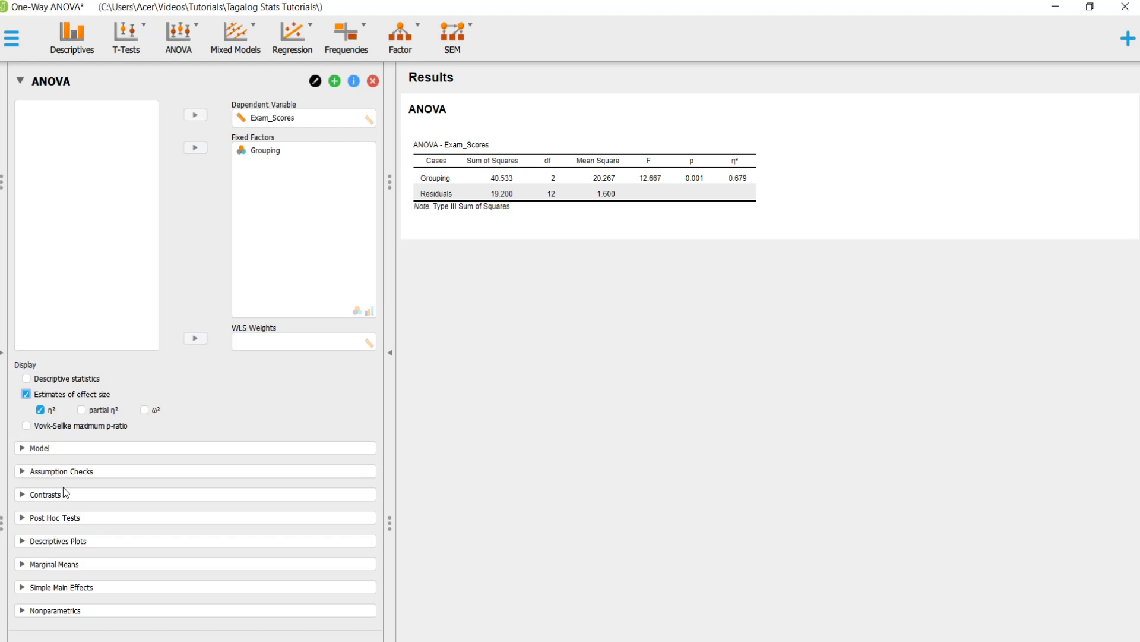
- Add marginal means for the Grouping factor to the ANOVA results
{"action": "left_click", "coordinate": [21, 565]}
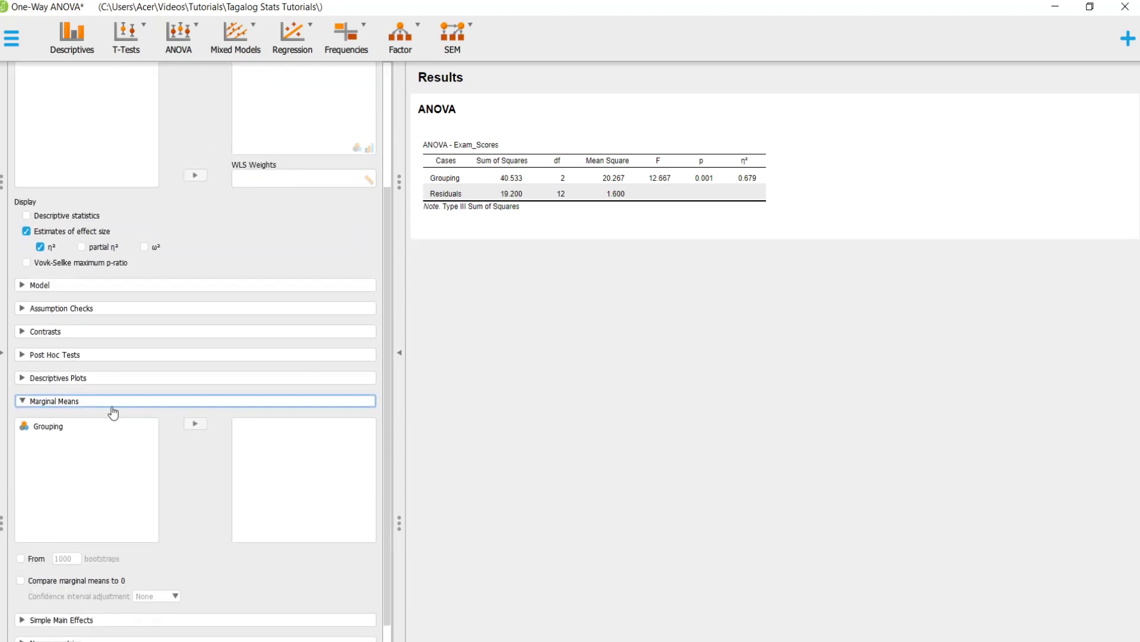
{"action": "left_click", "coordinate": [64, 426]}
{"action": "left_click", "coordinate": [60, 427]}
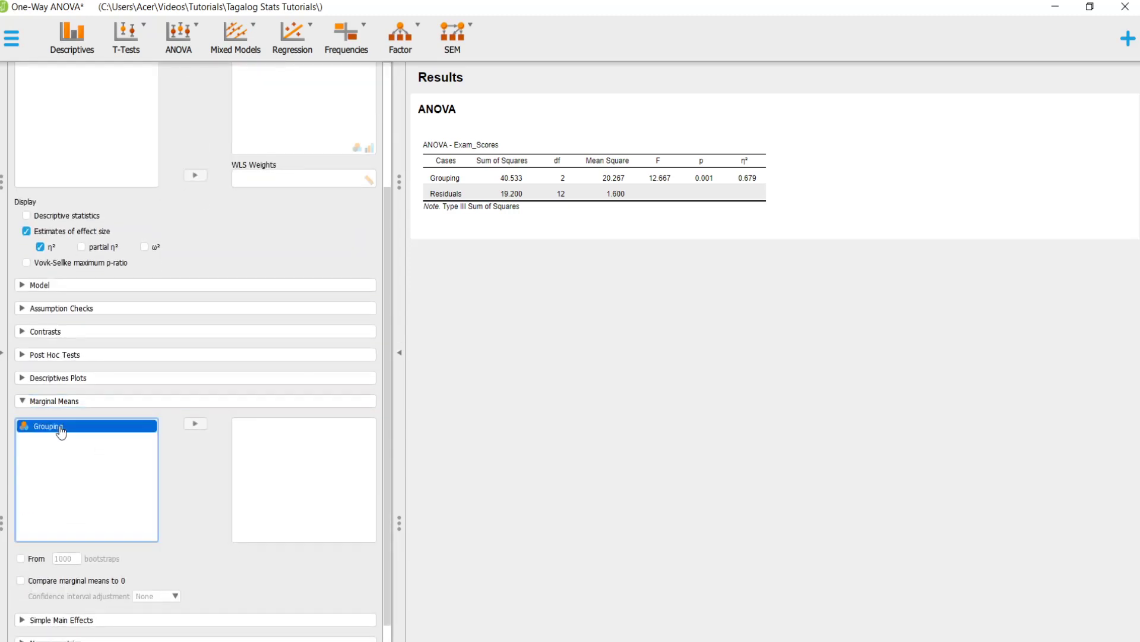
{"action": "left_click_drag", "start_coordinate": [61, 432], "coordinate": [290, 461]}
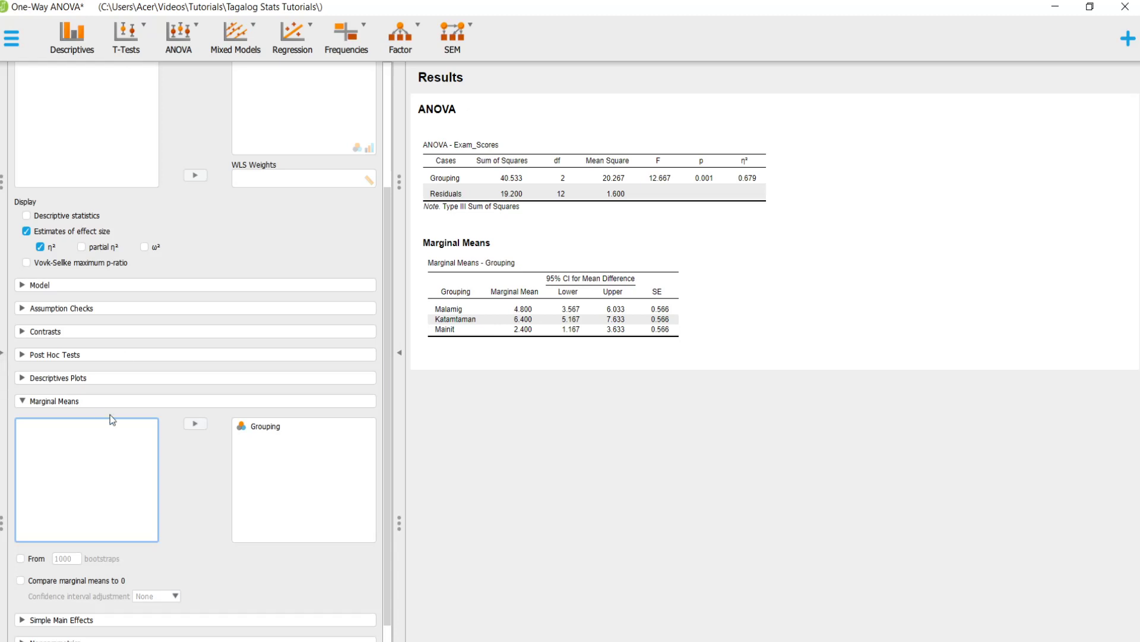
- Add standard post hoc tests with Tukey correction for Grouping and flag the significant comparisons
{"action": "scroll", "coordinate": [117, 415], "scroll_direction": "down", "scroll_amount": 1}
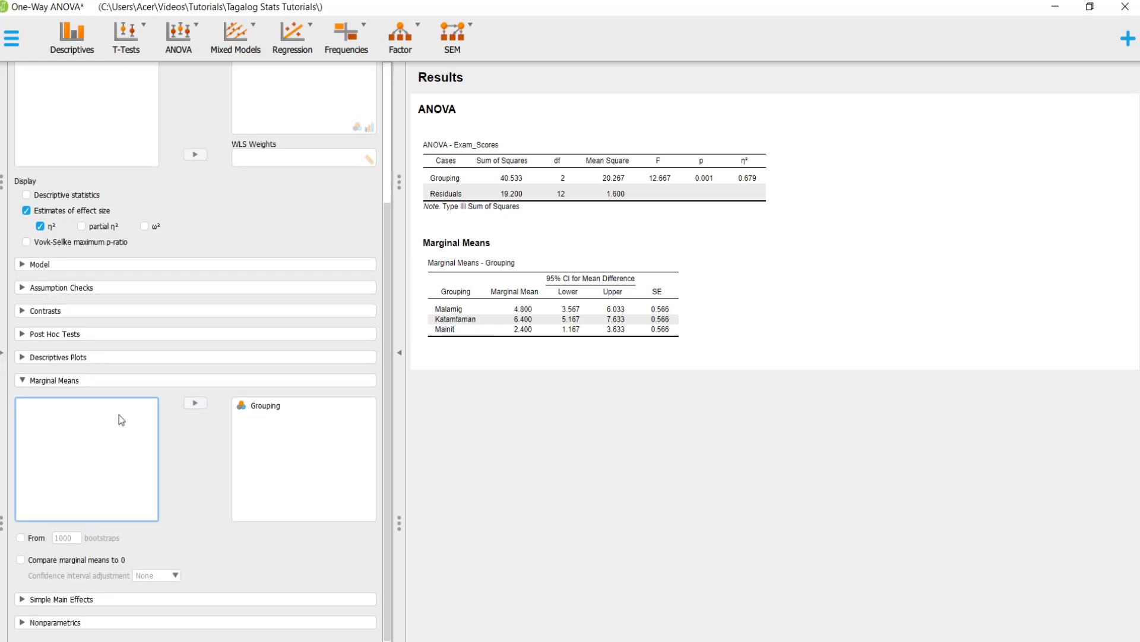
{"action": "left_click", "coordinate": [22, 334]}
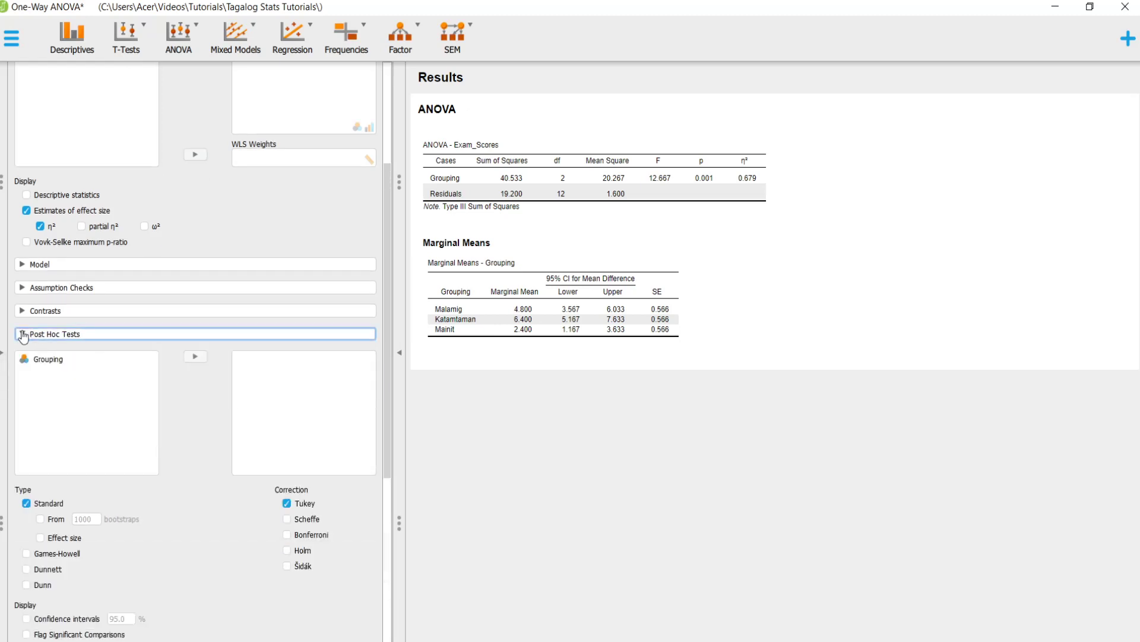
{"action": "scroll", "coordinate": [221, 422], "scroll_direction": "down", "scroll_amount": 4}
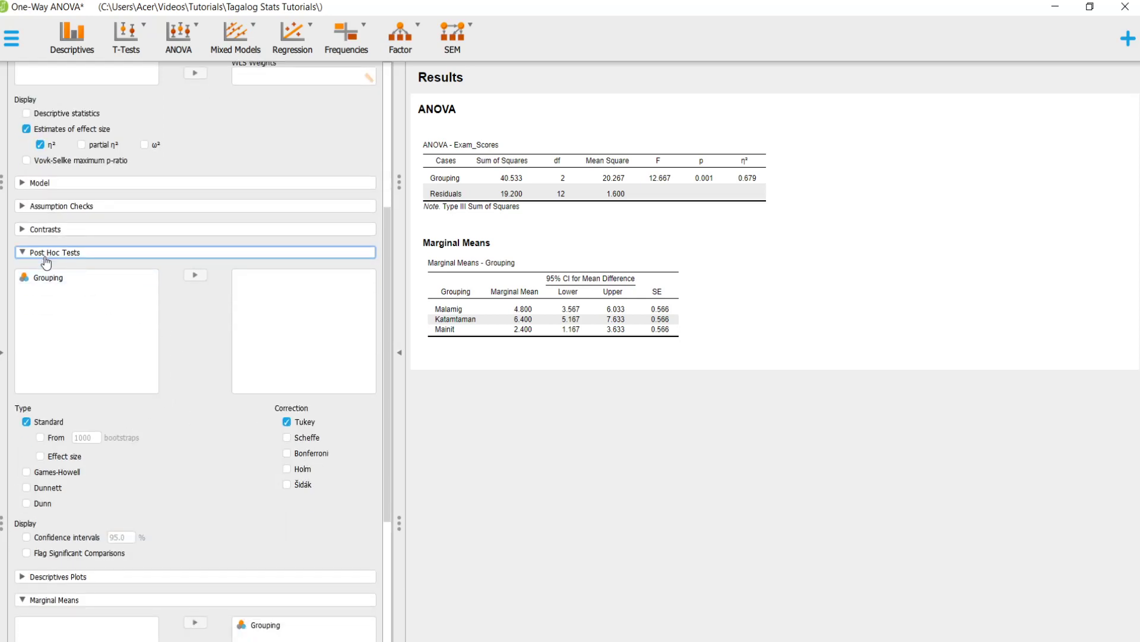
{"action": "left_click_drag", "start_coordinate": [60, 276], "coordinate": [294, 304]}
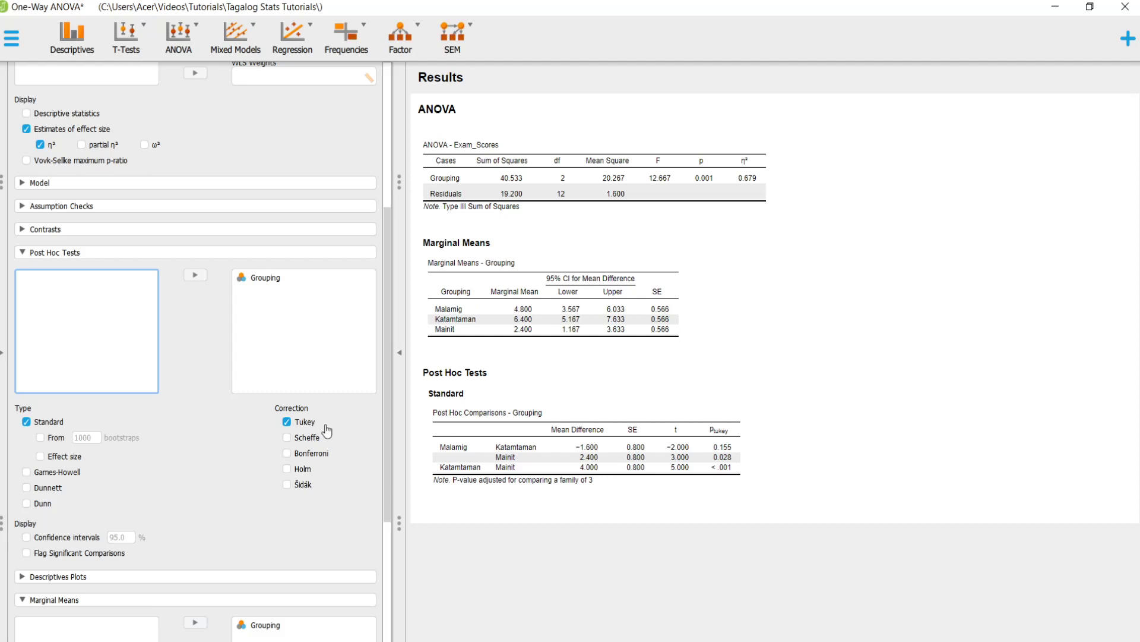
{"action": "left_click", "coordinate": [108, 557]}
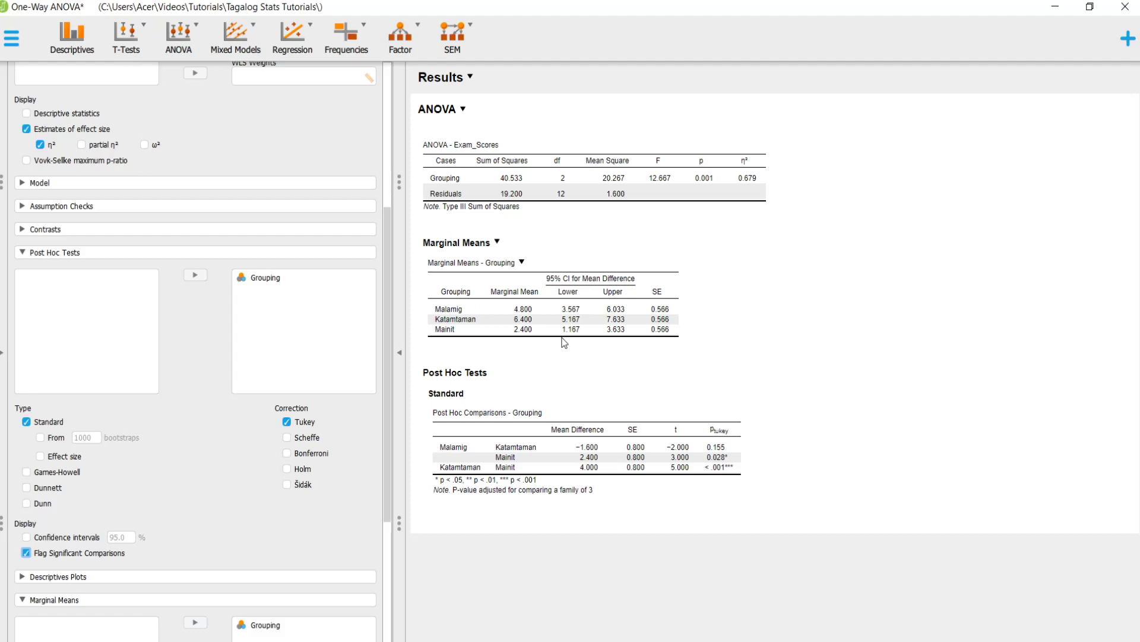
- Place the Word report and the JASP window side by side, and collapse the analysis options so the full results show
{"action": "left_click_drag", "start_coordinate": [517, 6], "coordinate": [768, 120]}
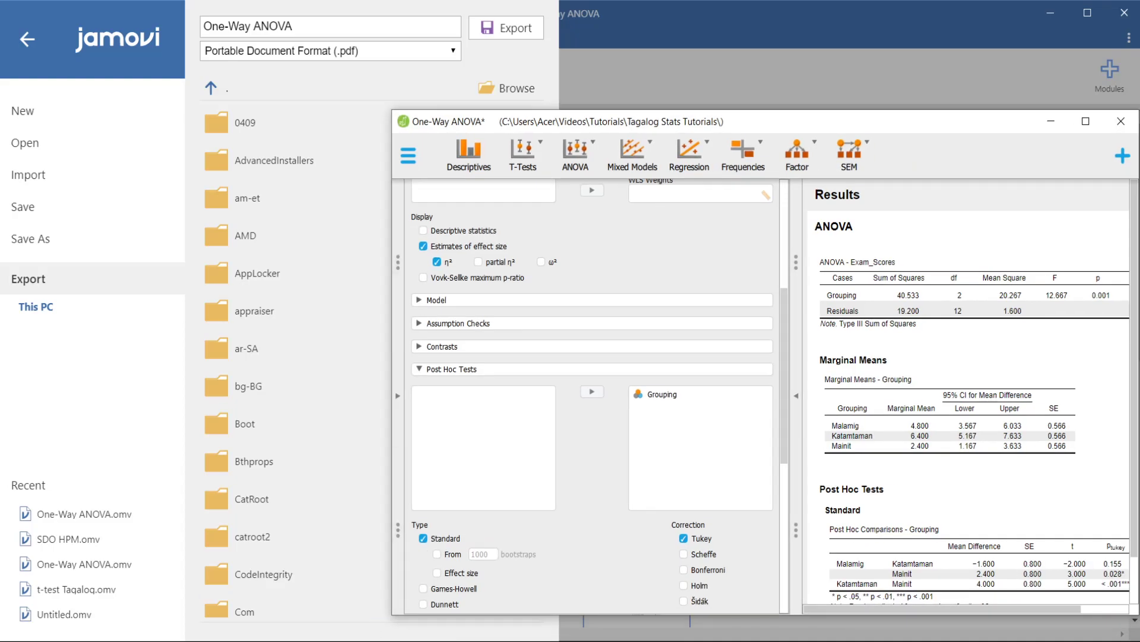
{"action": "key", "text": "alt+Tab"}
{"action": "left_click_drag", "start_coordinate": [511, 6], "coordinate": [2, 80]}
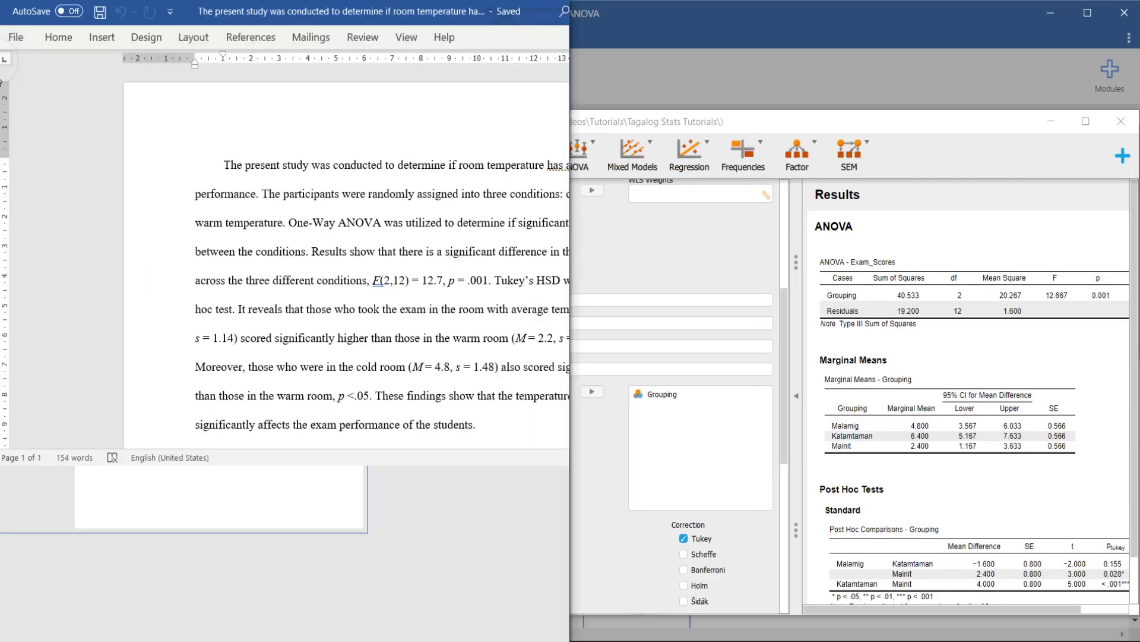
{"action": "left_click", "coordinate": [600, 136]}
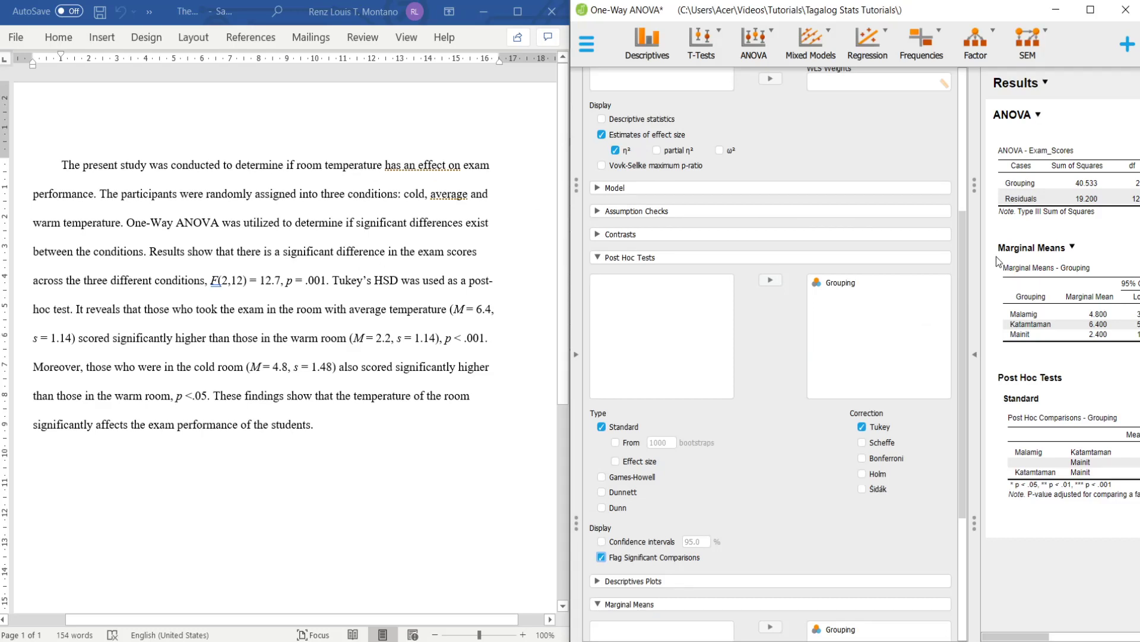
{"action": "left_click", "coordinate": [974, 354]}
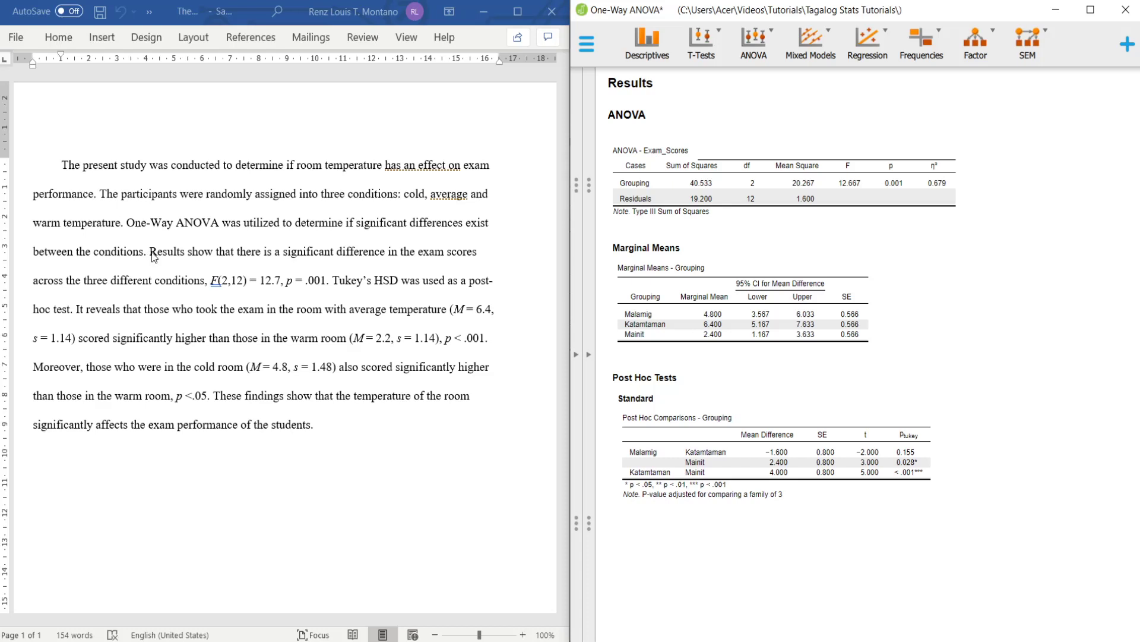
- Enlarge the report text and compare its reported F statistic, degrees of freedom and p value with the ANOVA table
{"action": "left_click", "coordinate": [299, 258]}
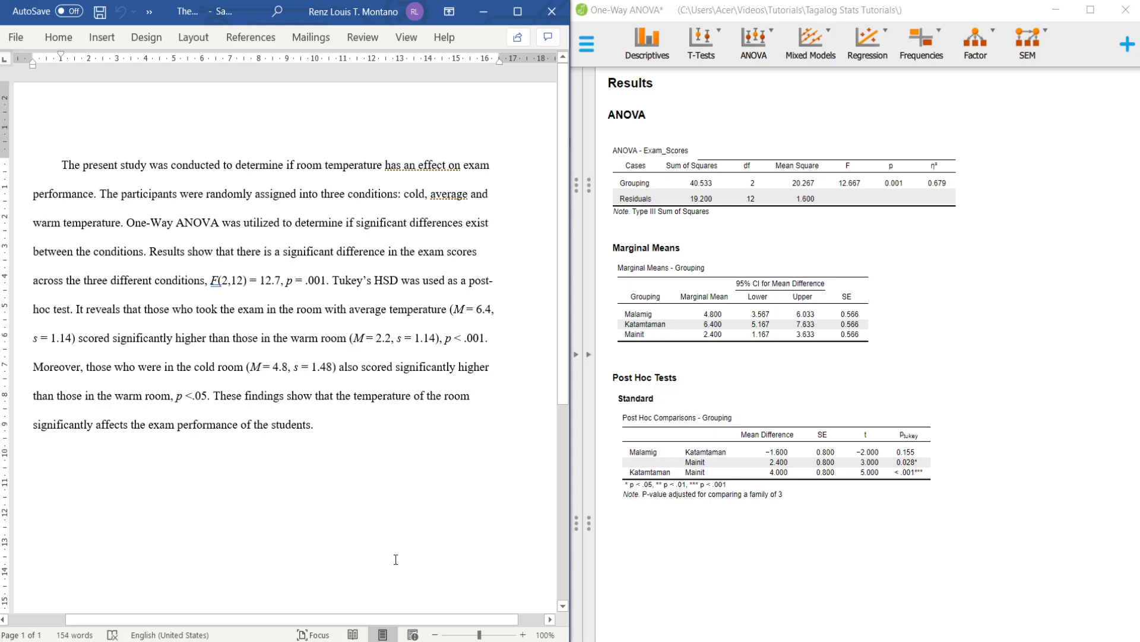
{"action": "left_click_drag", "start_coordinate": [488, 636], "coordinate": [485, 635]}
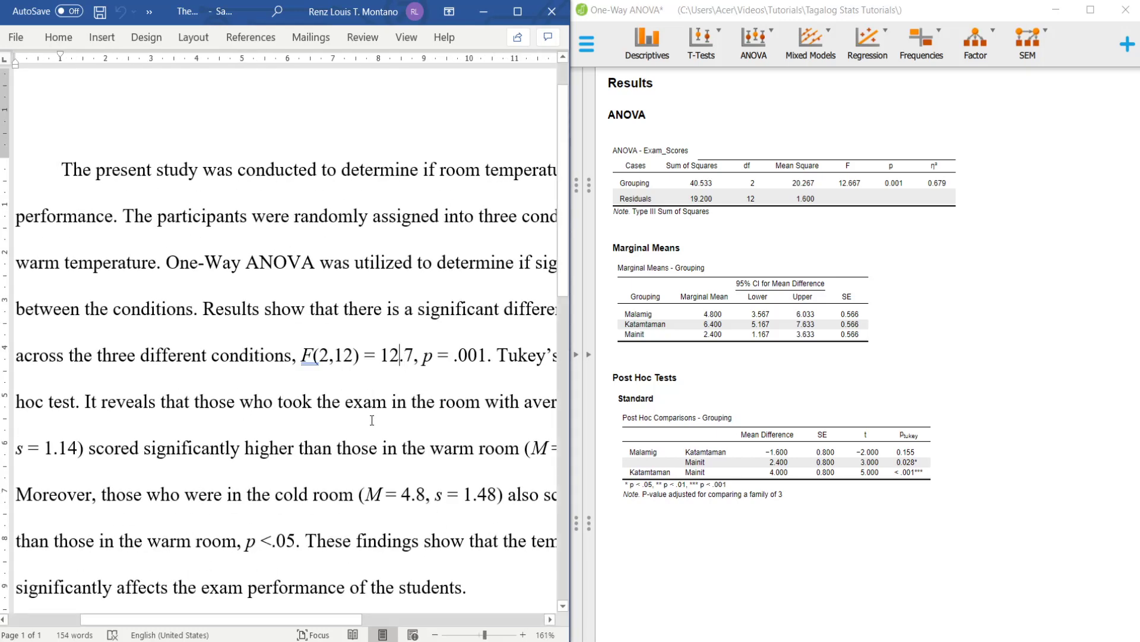
{"action": "left_click", "coordinate": [330, 356]}
{"action": "key", "text": "Left"}
{"action": "key", "text": "Left"}
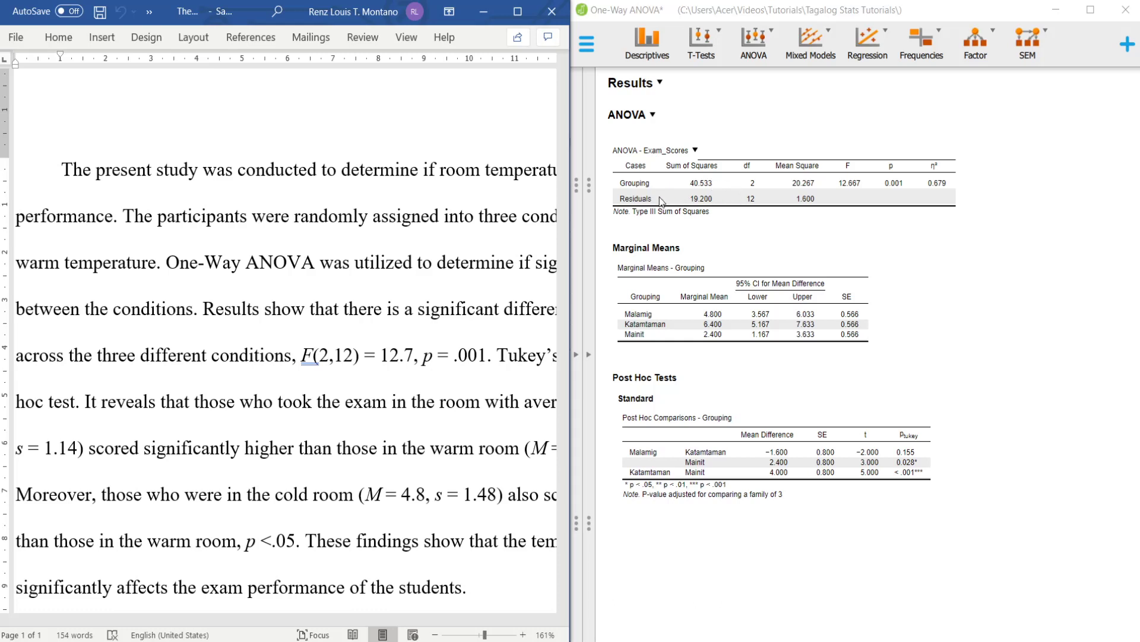
{"action": "left_click", "coordinate": [366, 355]}
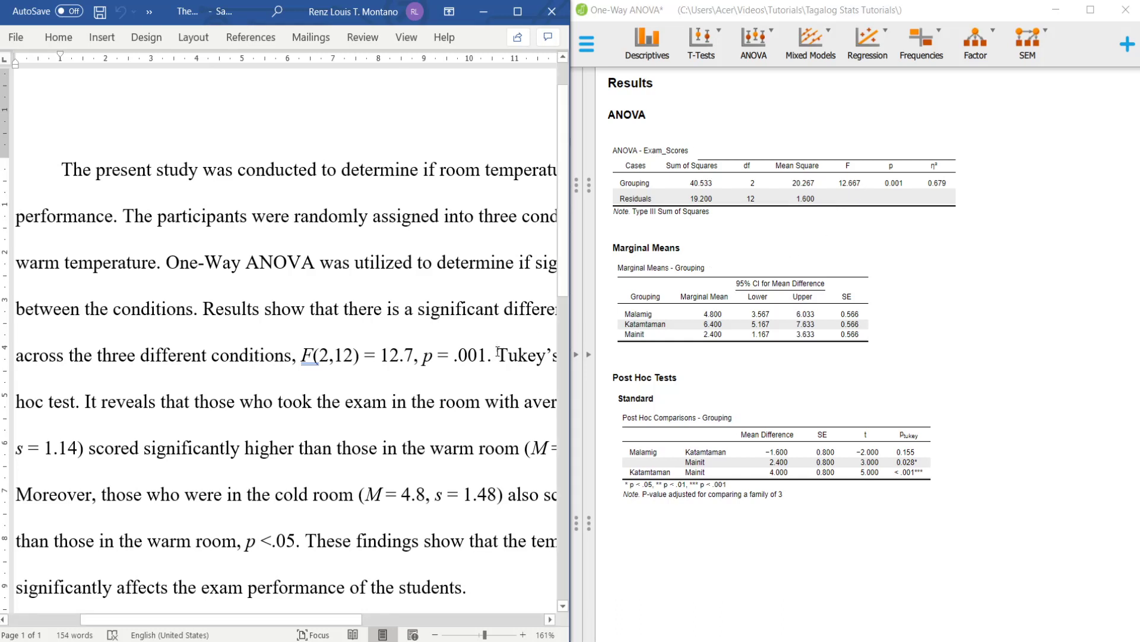
{"action": "scroll", "coordinate": [498, 355], "scroll_direction": "down", "scroll_amount": 4, "text": "ctrl"}
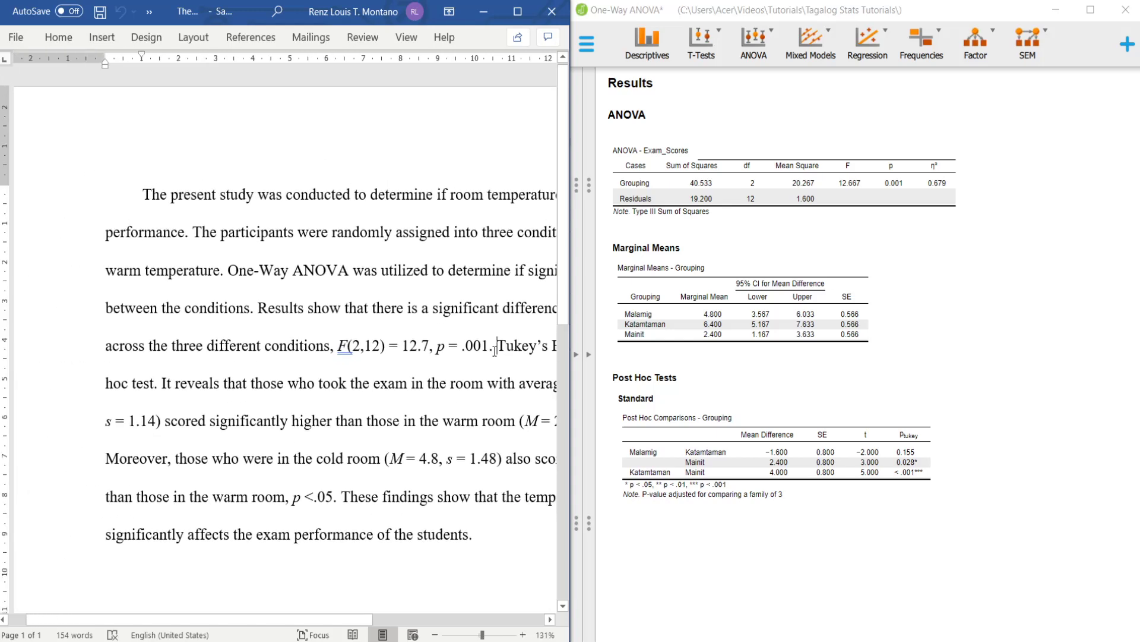